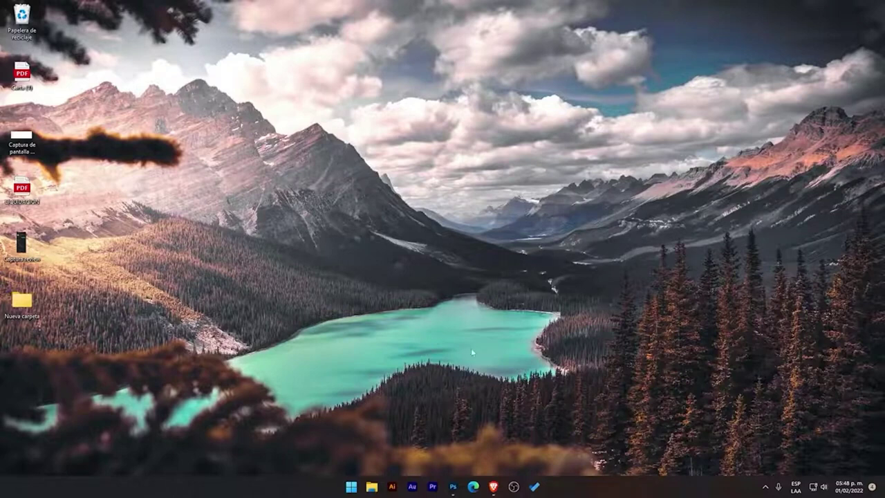
In Brave, scroll the ChechoNet cursor article down to its 'Clic aquí' download link.
left_click(493, 486)
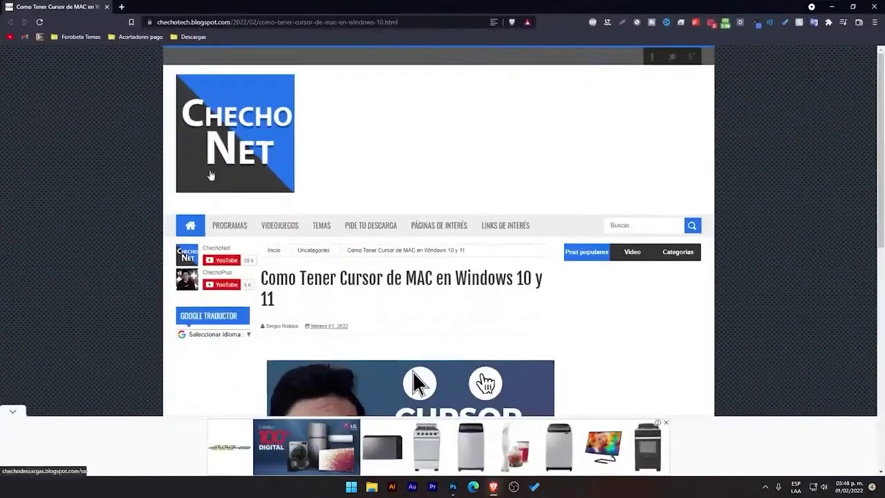
scroll(350, 152, "down", 2)
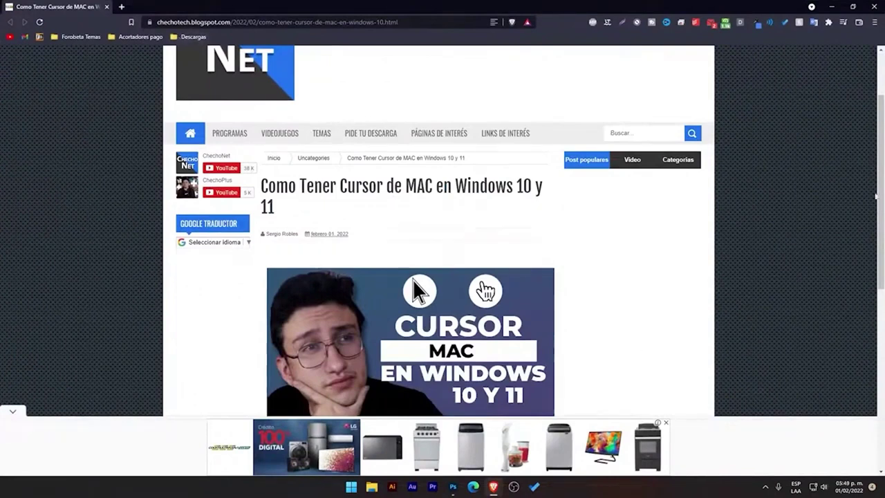
scroll(882, 192, "down", 1)
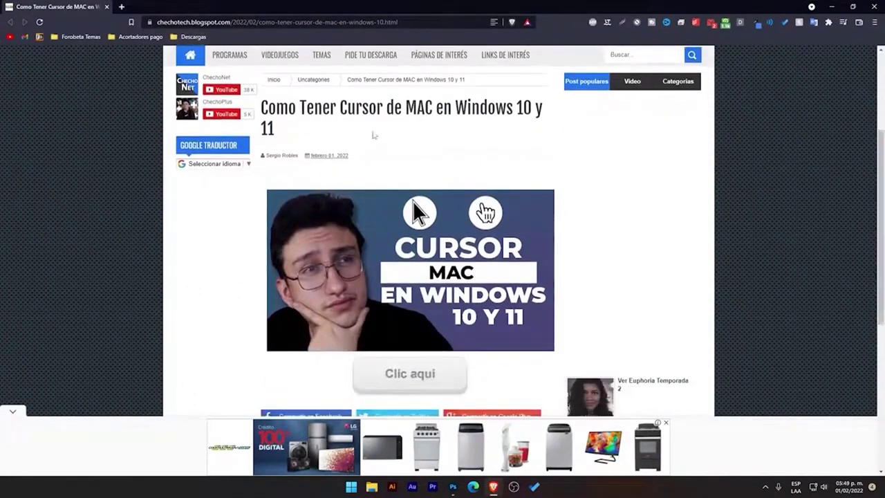
scroll(247, 156, "up", 1)
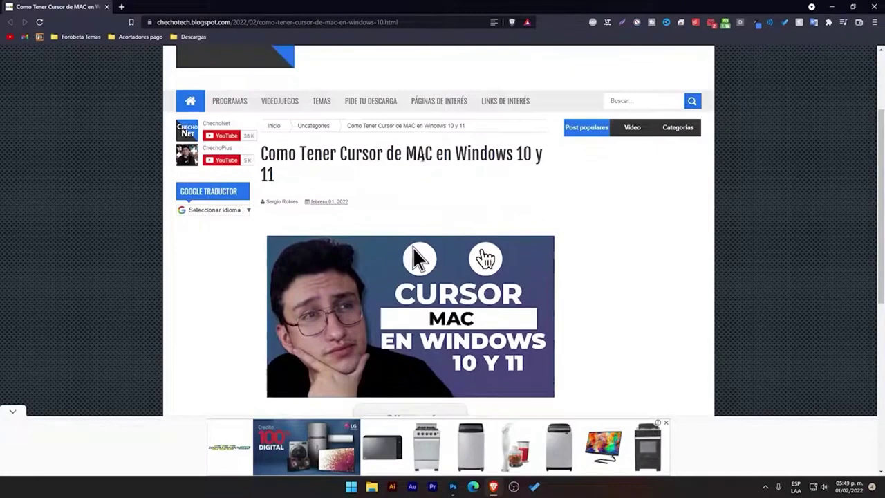
scroll(587, 214, "down", 2)
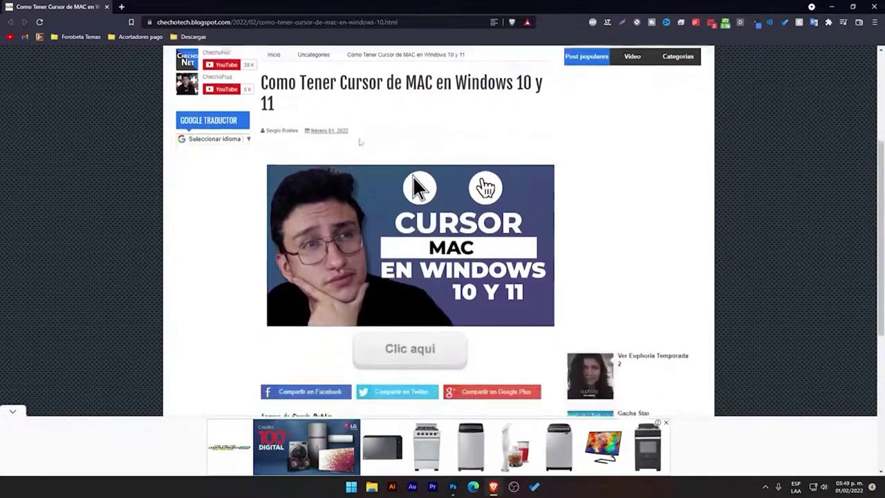
scroll(537, 320, "down", 1)
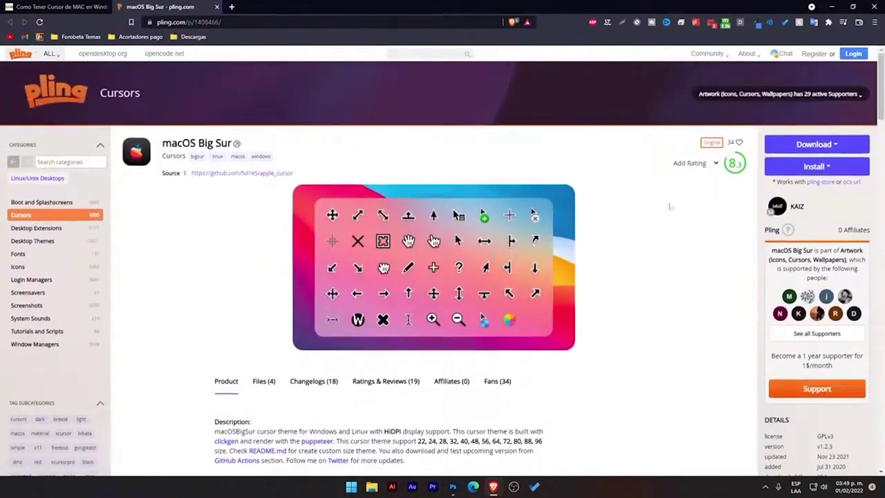
Download macOSBigSur-Windows.zip (0.15 MB) from Pling and open it in WinRAR.
left_click(835, 146)
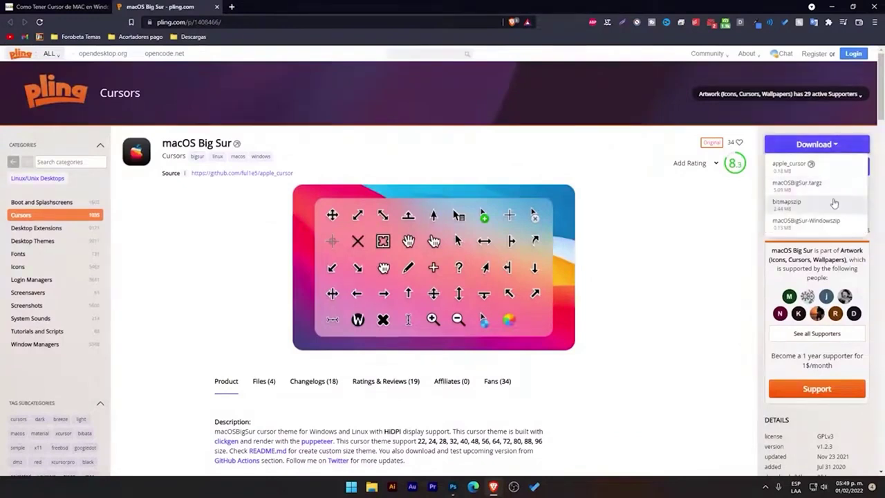
key("super+plus")
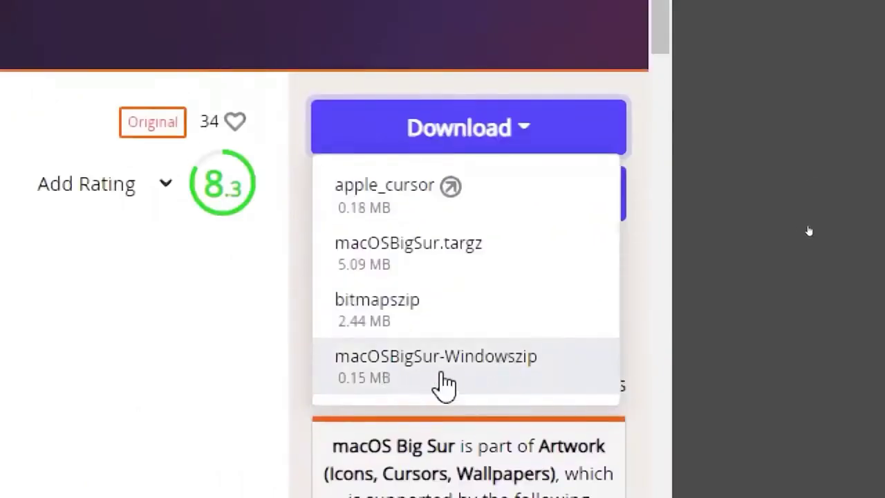
key("super+minus")
key("super+minus")
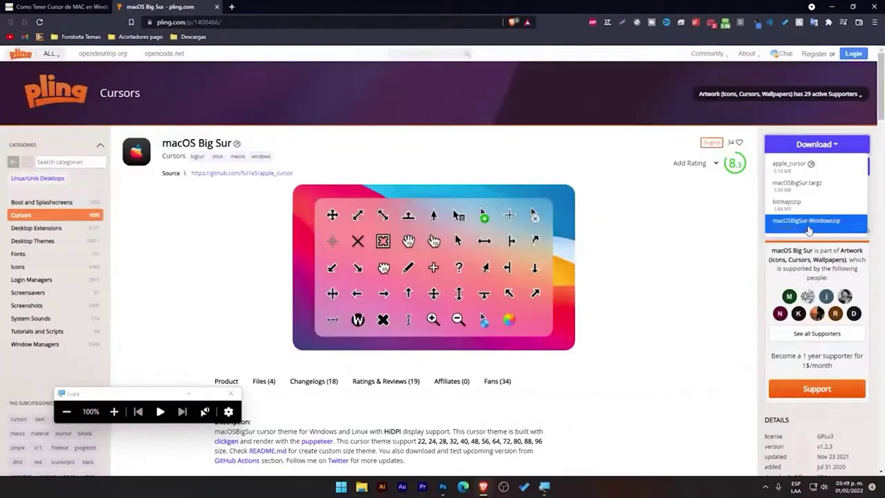
left_click(807, 228)
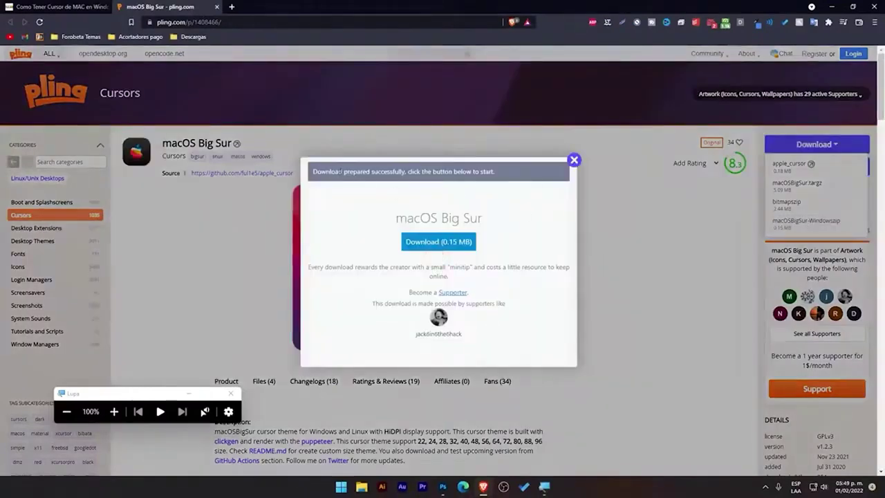
left_click(433, 243)
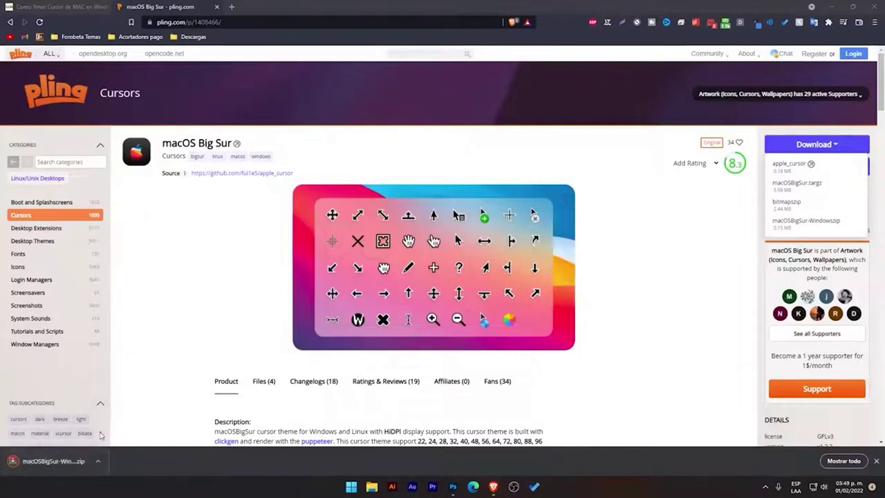
left_click(69, 465)
Extract the macOSBigSur-Windows folder to Disco local (E:), replacing all files, then close WinRAR.
left_click(350, 164)
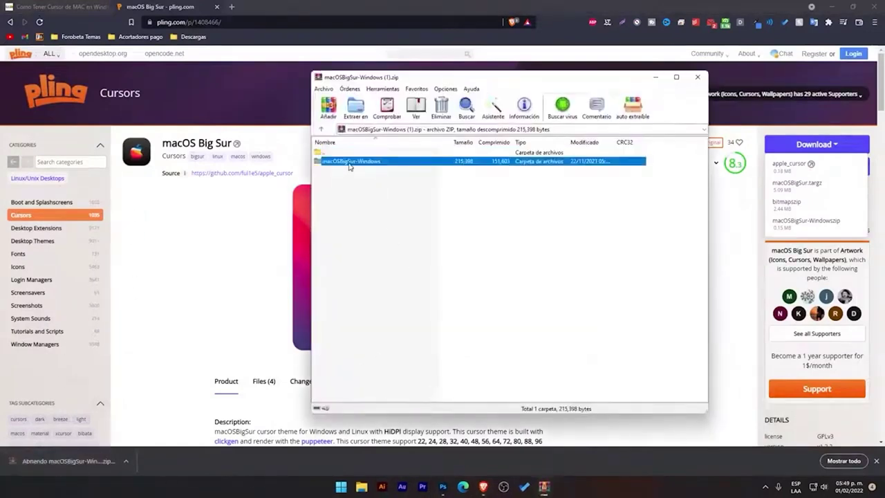
left_click(361, 114)
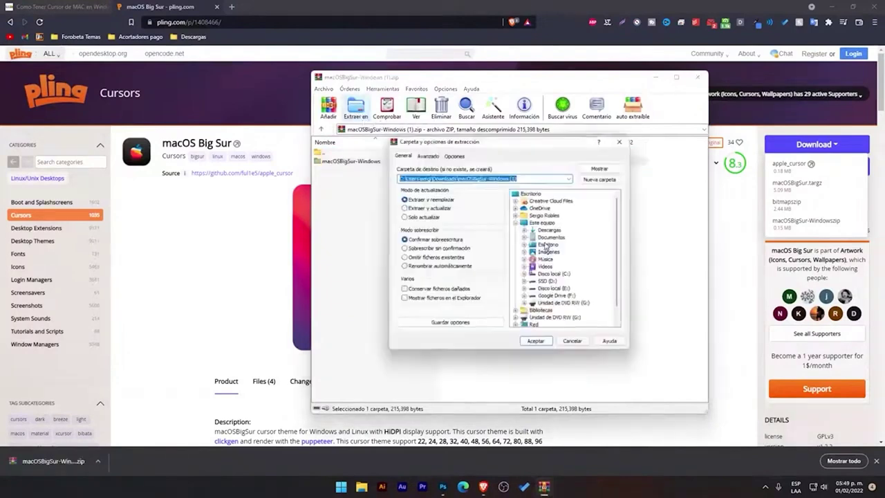
left_click(555, 289)
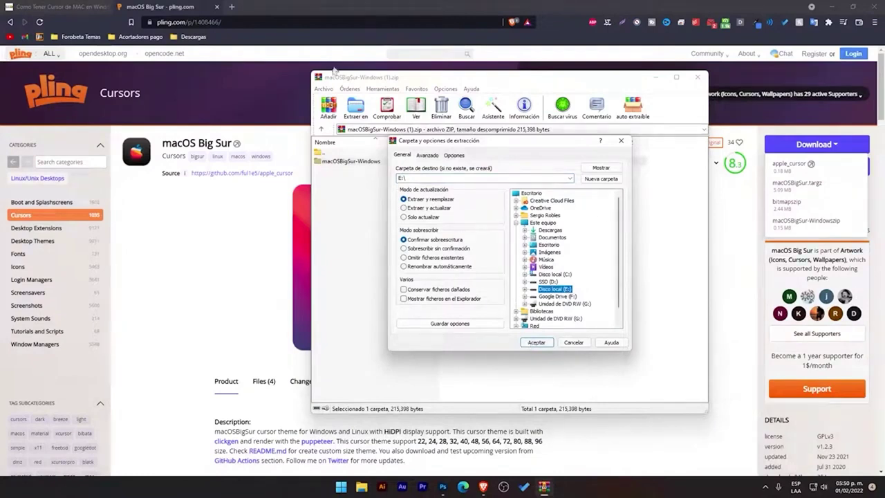
left_click(536, 343)
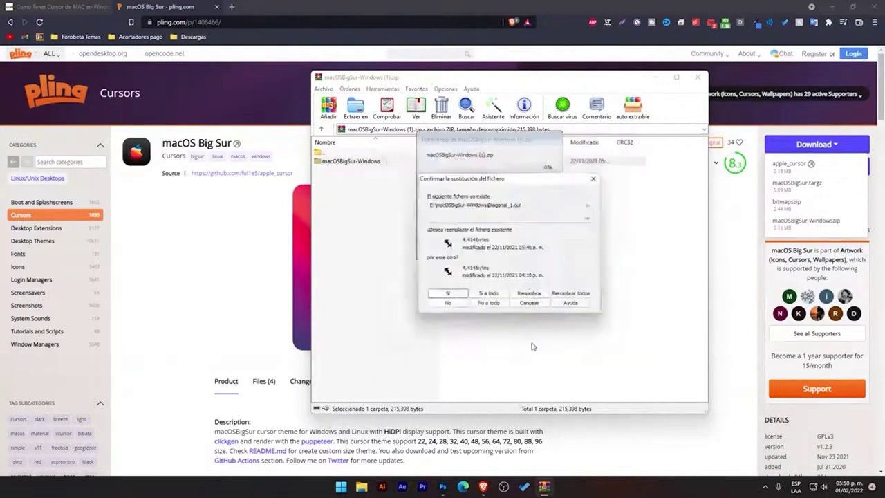
left_click(489, 294)
left_click(697, 76)
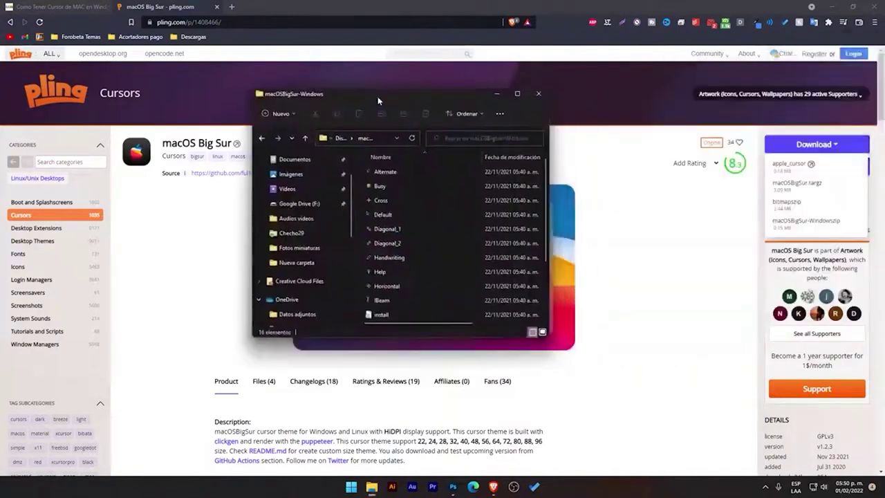
Run 'Instalar' on install.inf in E:\macOSBigSur-Windows via the classic context menu.
double_click(378, 96)
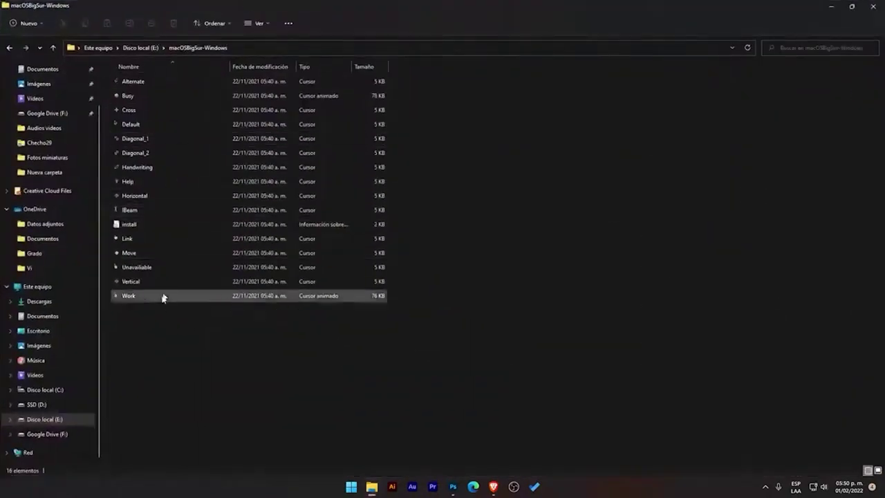
left_click(143, 226)
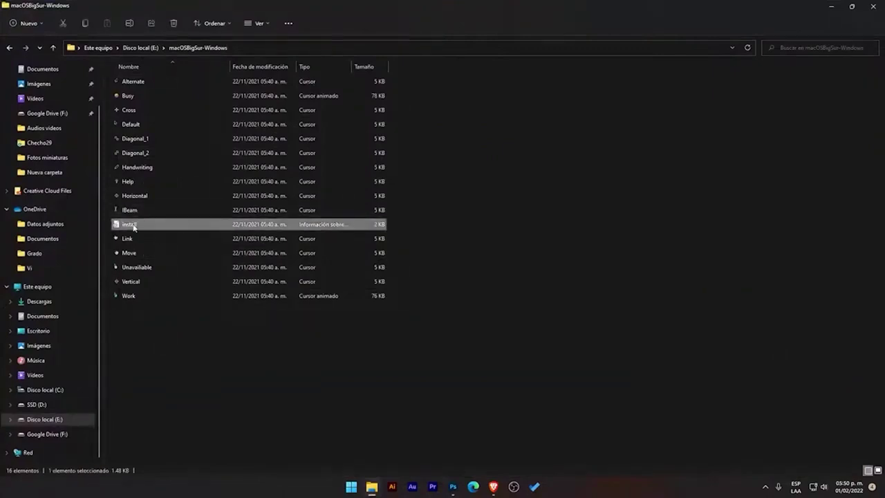
right_click(142, 227)
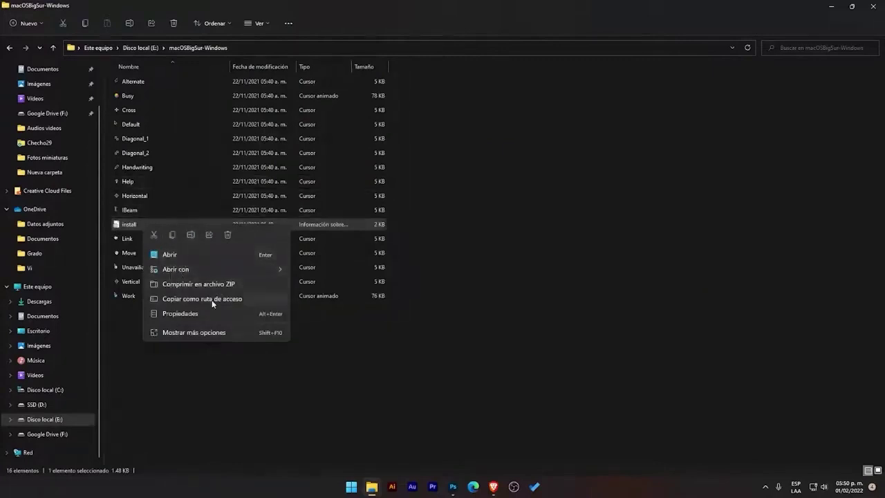
right_click(136, 228)
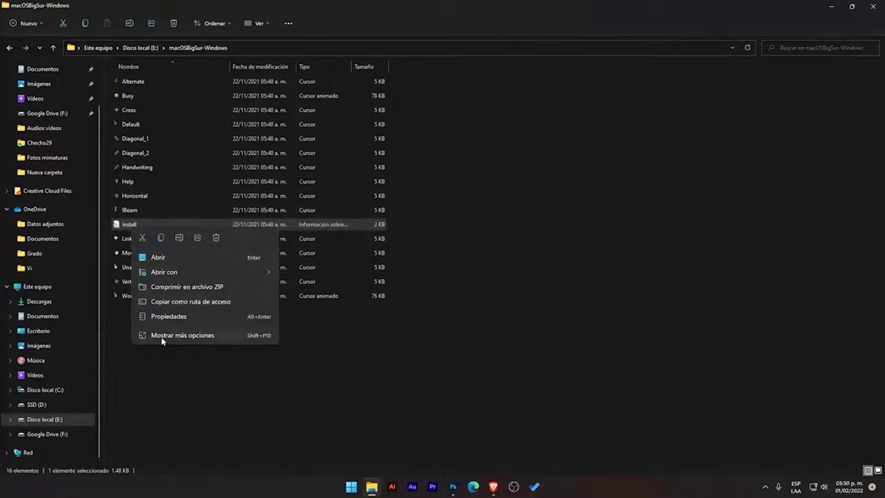
left_click(211, 335)
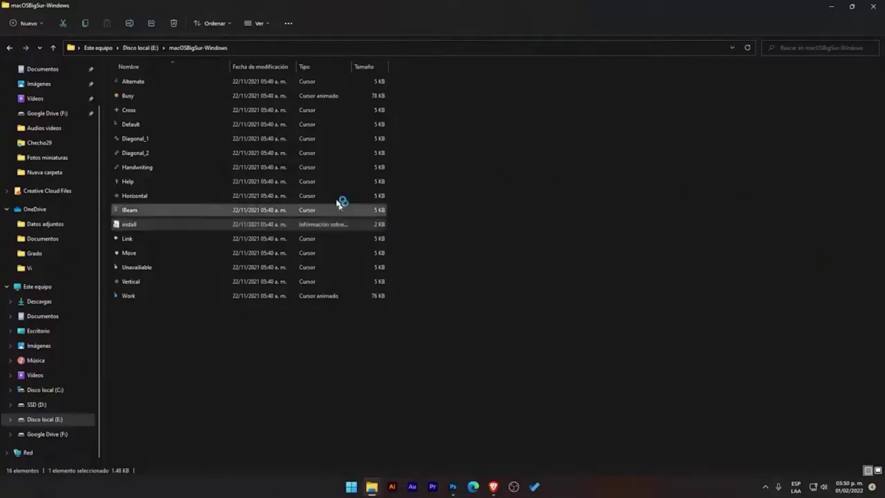
left_click(434, 234)
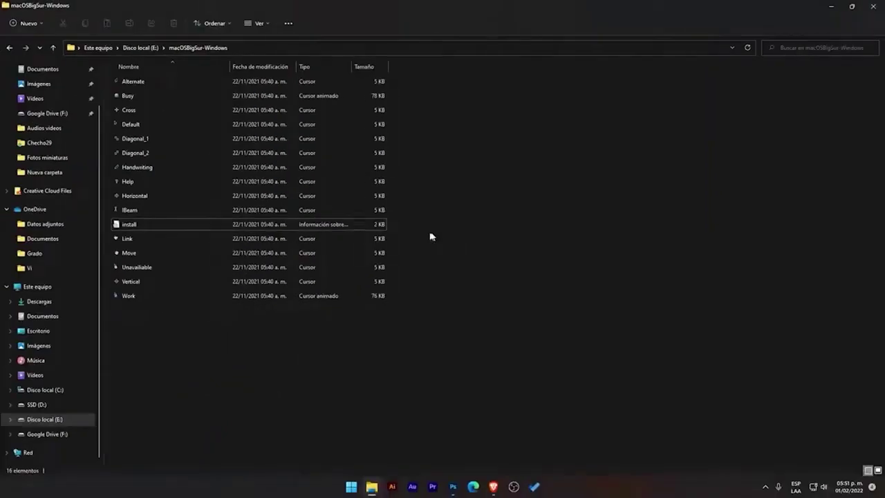
Search 'mouse' from Start to open Configuración del mouse and maximize the Settings window.
left_click(351, 488)
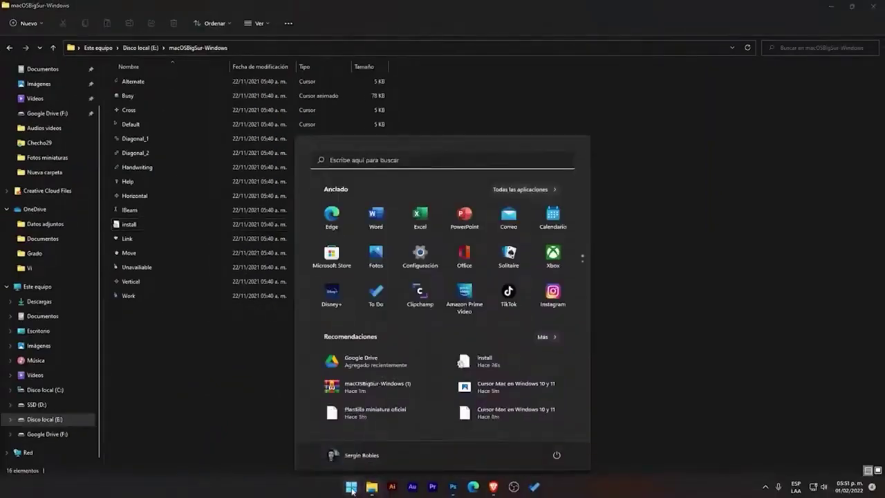
type("mouse")
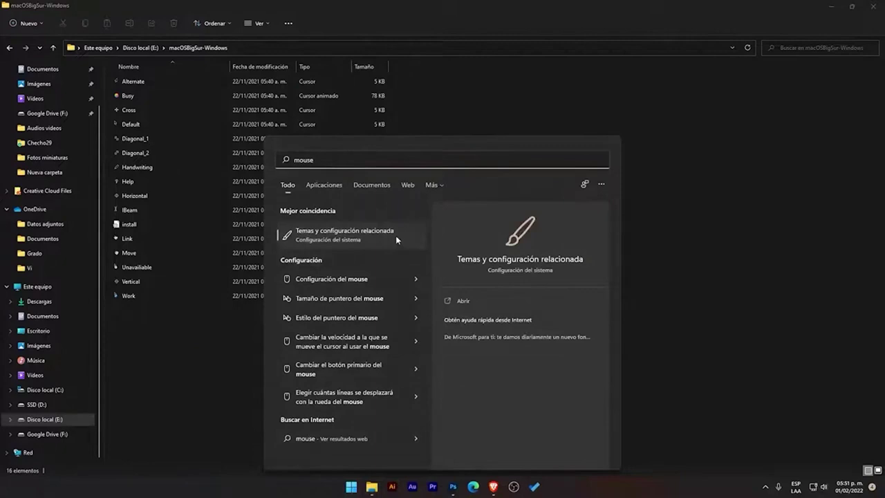
left_click(343, 281)
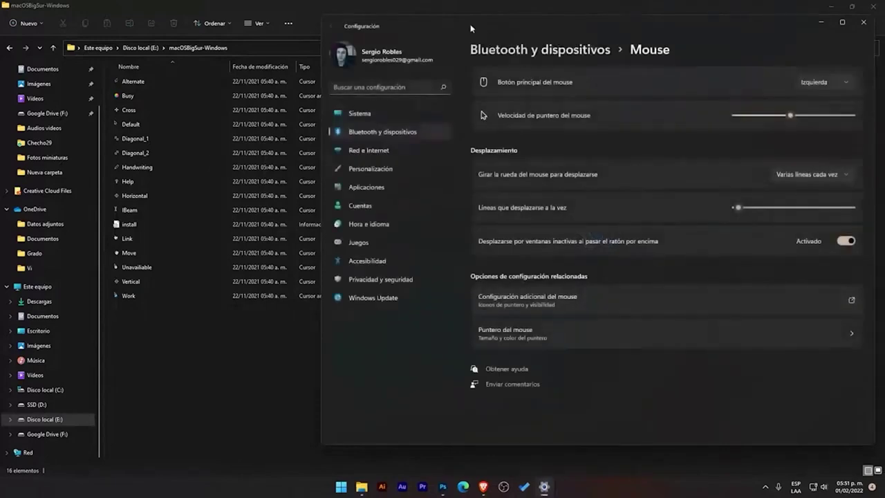
double_click(557, 25)
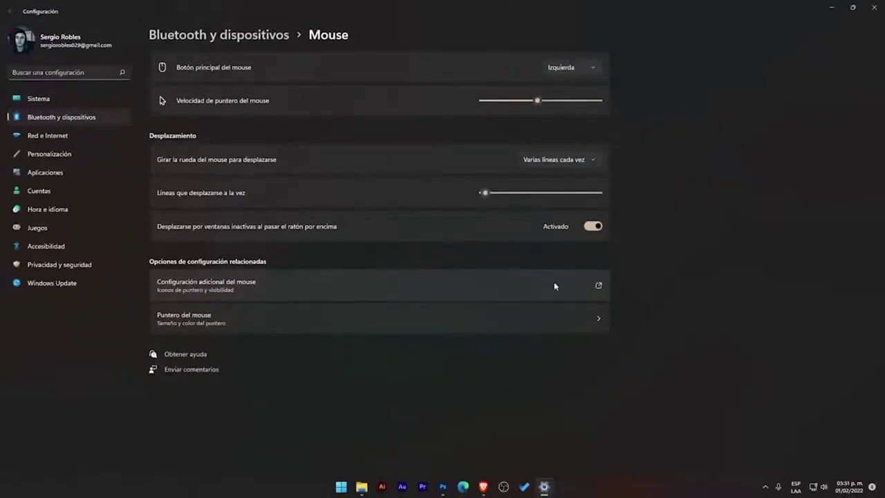
Open Configuración adicional del mouse, go to Punteros, and expand the Esquema list.
left_click(470, 287)
left_click_drag(118, 45, 458, 109)
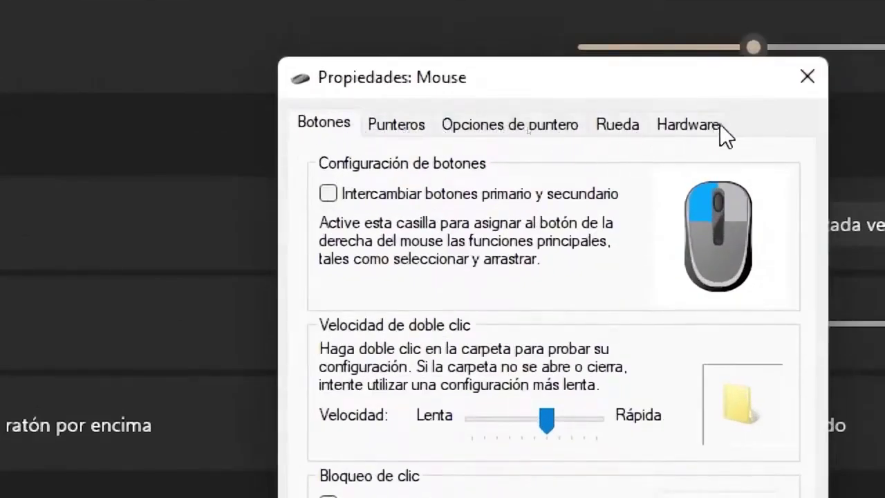
left_click(391, 130)
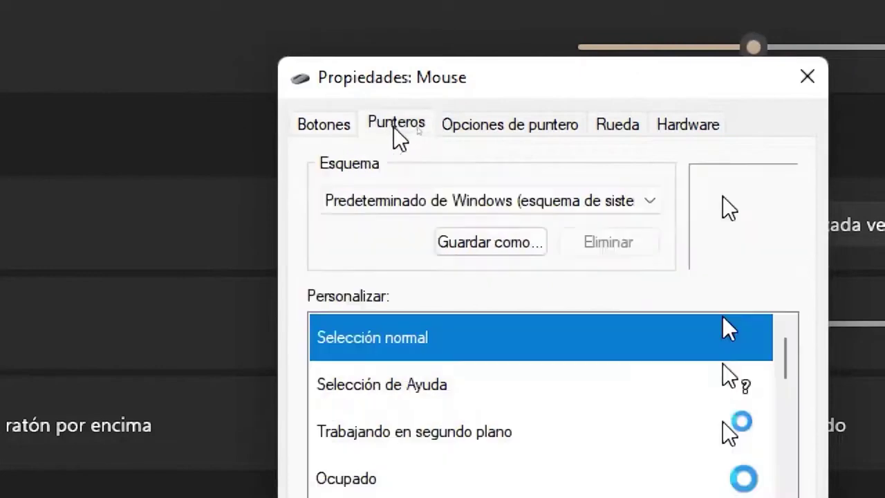
left_click_drag(494, 89, 468, 50)
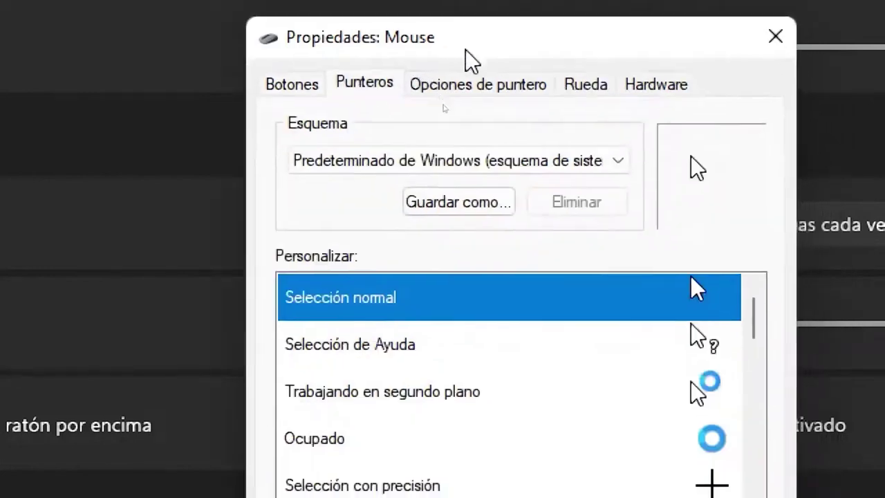
left_click(488, 80)
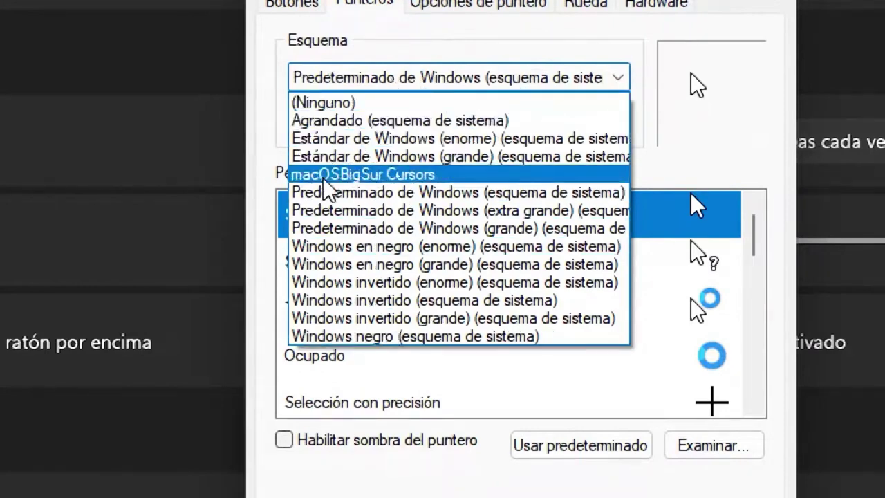
Apply the macOSBigSur Cursors scheme, confirm replacing the existing one, and close with Aceptar.
left_click(428, 184)
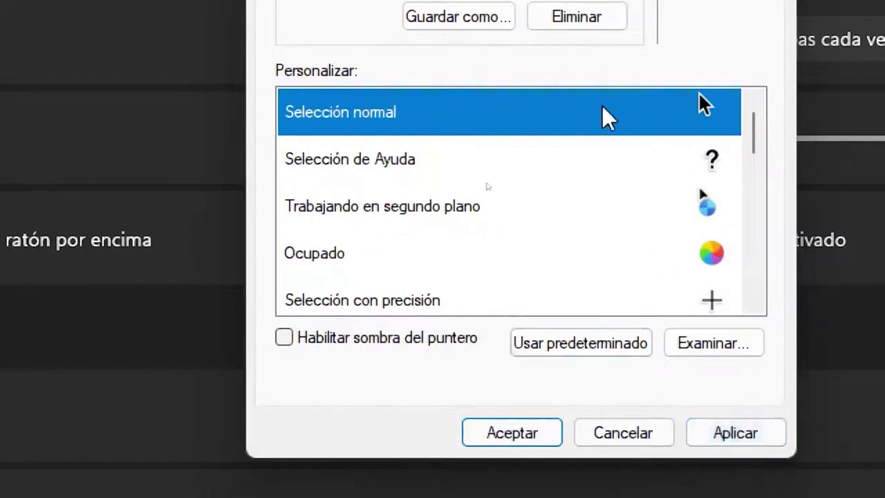
left_click(735, 432)
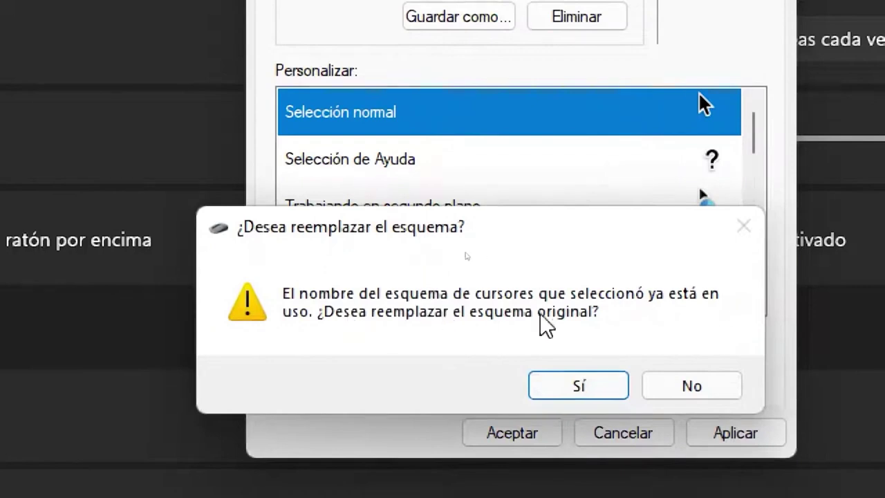
left_click(580, 391)
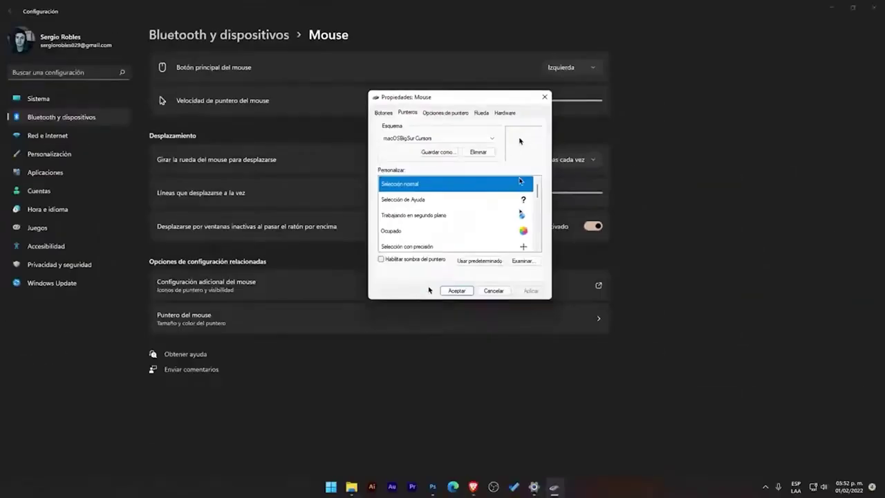
left_click(456, 290)
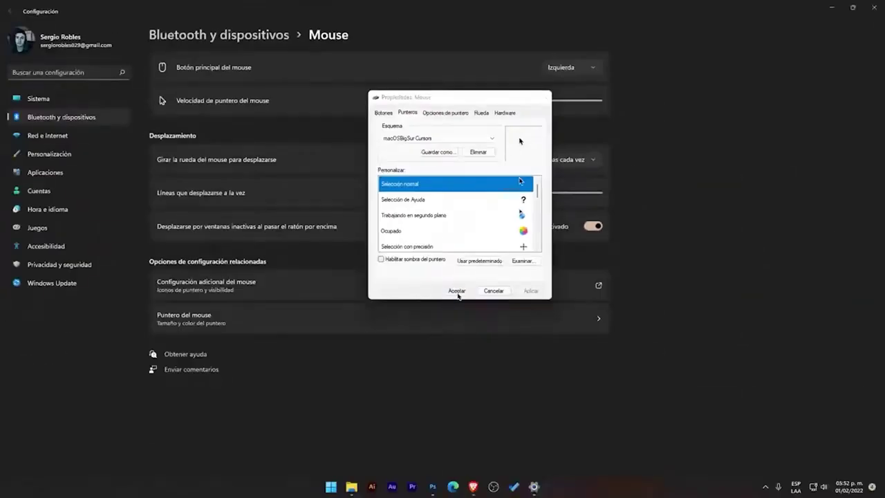